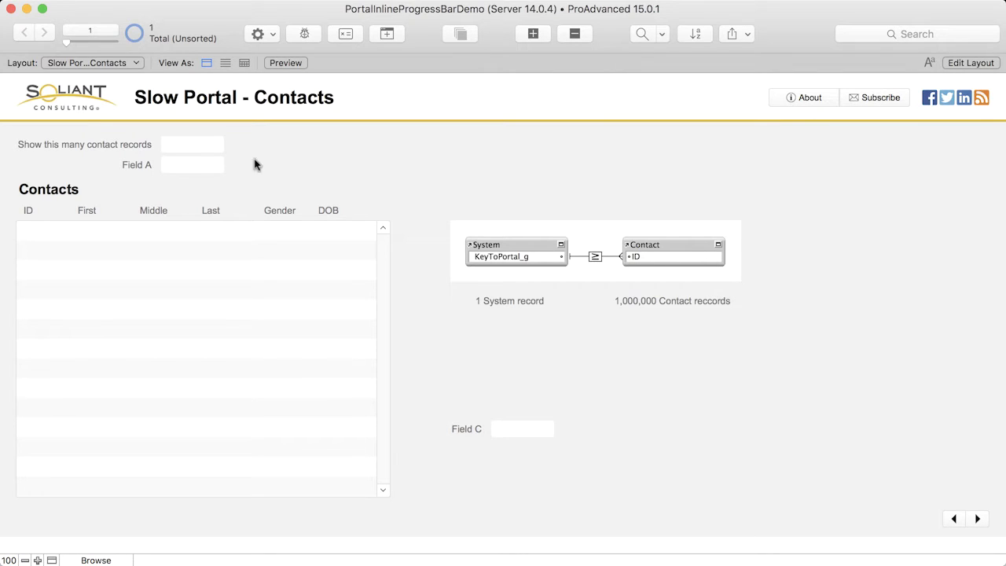
- Show 2 contact records in the portal, then change the count to 5
{"action": "left_click", "coordinate": [198, 150]}
{"action": "type", "text": "2"}
{"action": "key", "text": "Return"}
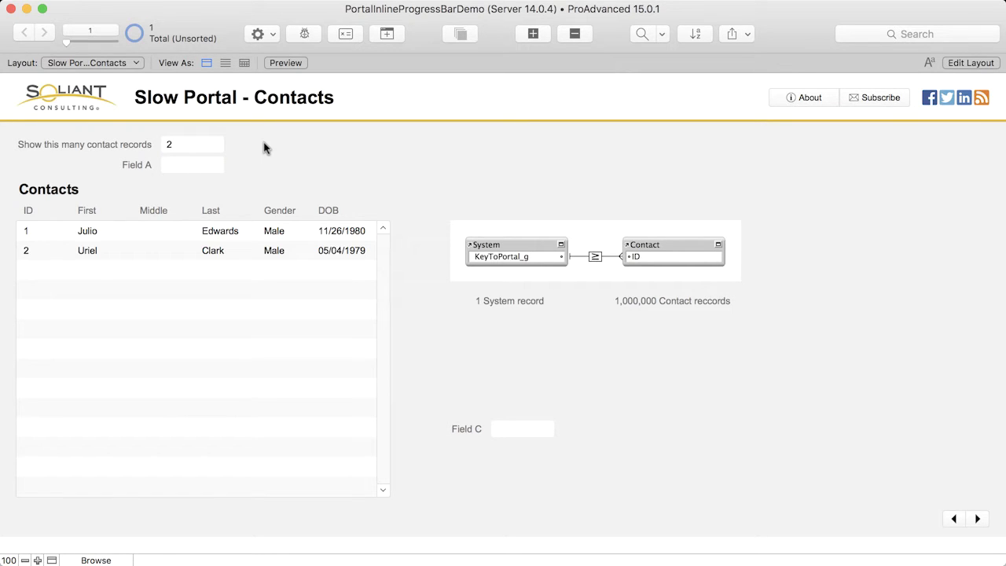
{"action": "left_click", "coordinate": [200, 144]}
{"action": "type", "text": "5"}
{"action": "key", "text": "Return"}
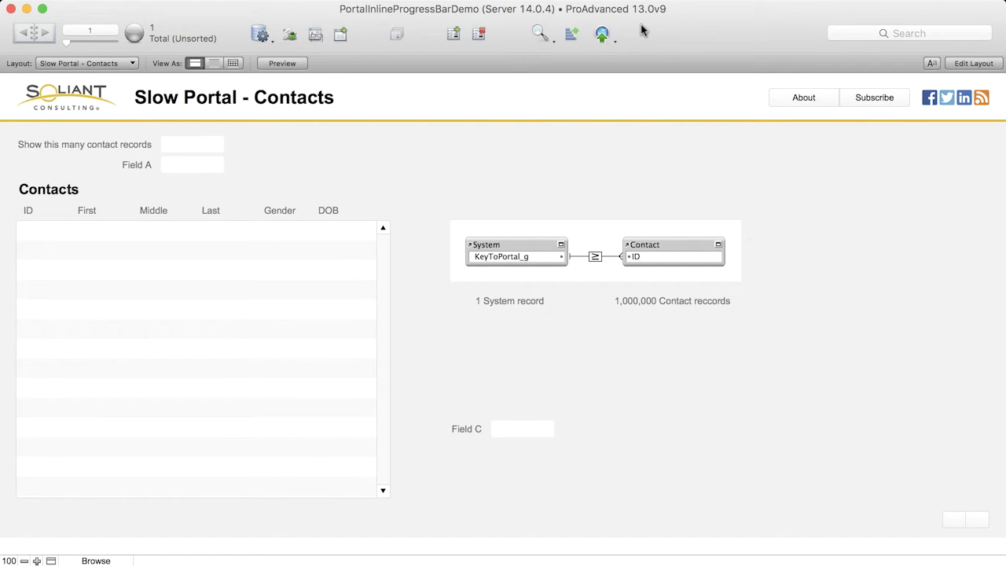
- Load 1000000 contacts into the FileMaker 13 portal, then clear the contact count field
{"action": "left_click", "coordinate": [209, 143]}
{"action": "type", "text": "1000000"}
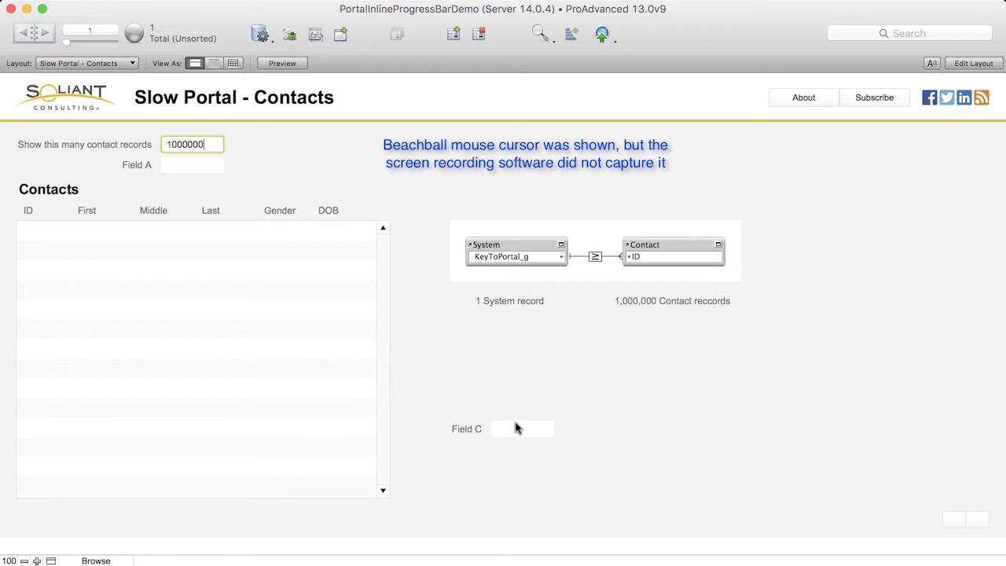
{"action": "left_click", "coordinate": [287, 149]}
{"action": "left_click", "coordinate": [207, 144]}
{"action": "key", "text": "BackSpace"}
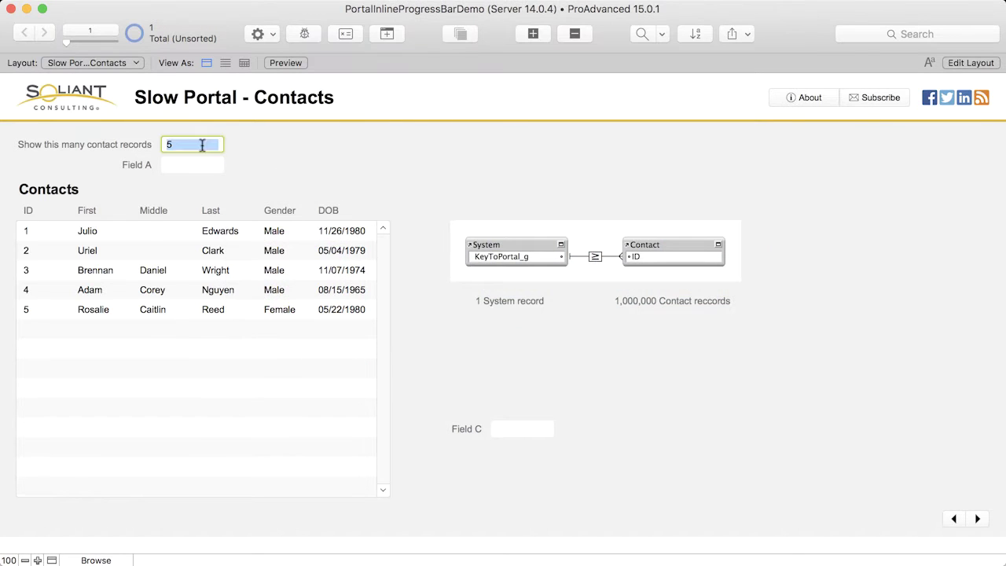
- Request 1000000 contacts, then type 'sdfsf' in Field A and '232342' in Field C while it loads
{"action": "type", "text": "1000000"}
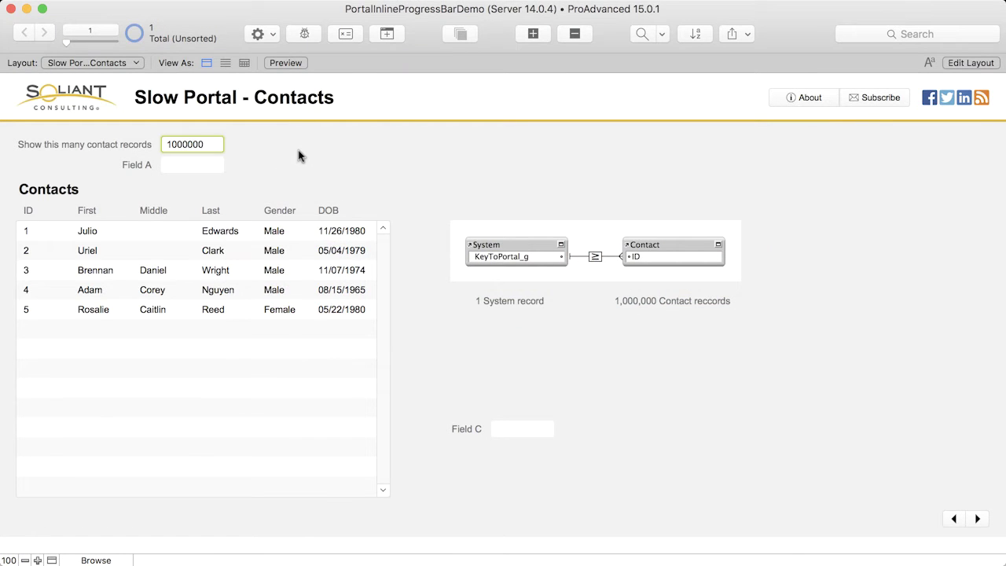
{"action": "left_click", "coordinate": [302, 155]}
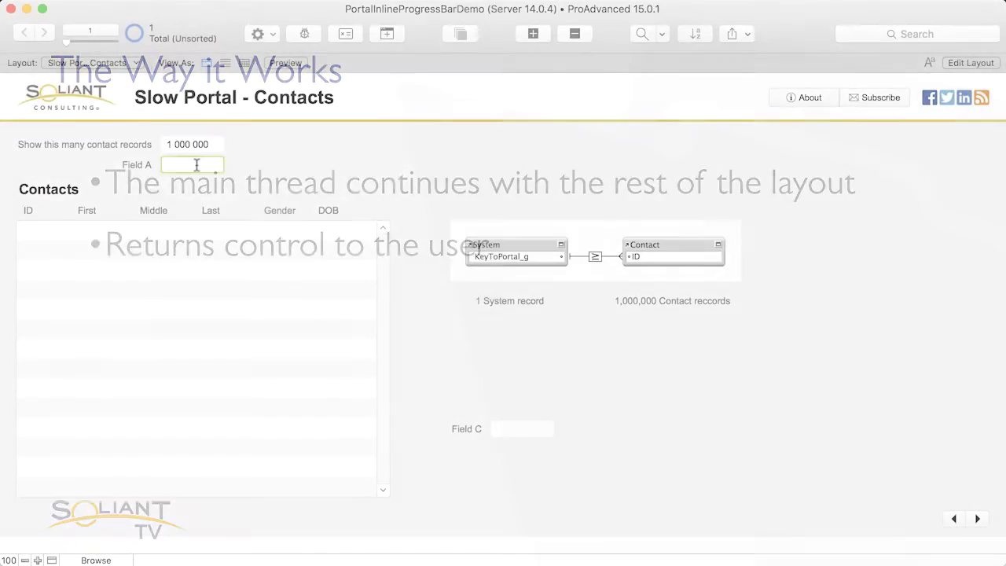
{"action": "type", "text": "sdfsf"}
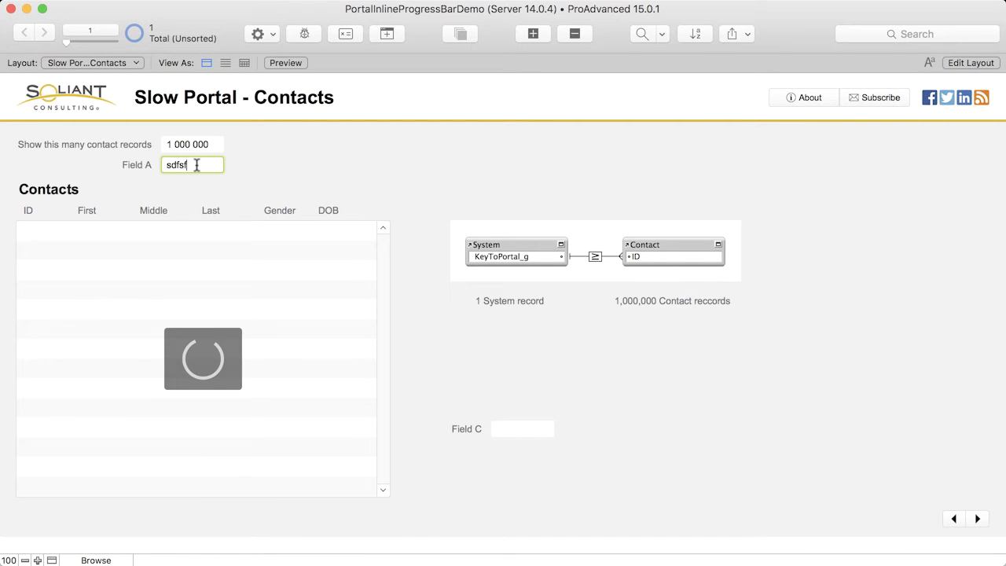
{"action": "key", "text": "Tab"}
{"action": "type", "text": "232342"}
- Delete the values in Field C and Field A and commit the empty fields
{"action": "key", "text": "super+a"}
{"action": "key", "text": "BackSpace"}
{"action": "left_click", "coordinate": [193, 164]}
{"action": "key", "text": "super+a"}
{"action": "key", "text": "BackSpace"}
{"action": "left_click", "coordinate": [267, 165]}
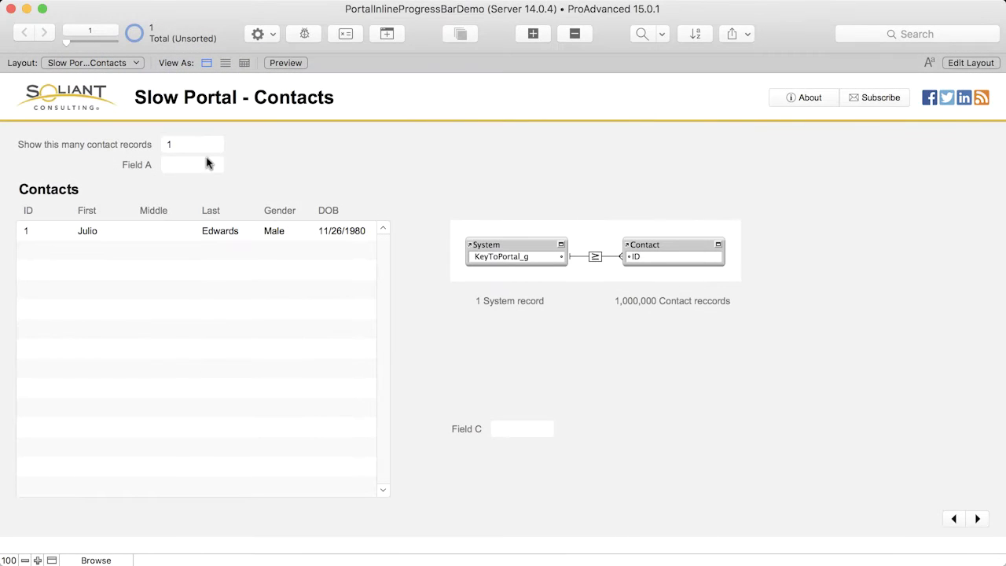
- Place the cursor in Field A of the Slow Portal - Contacts layout
{"action": "left_click", "coordinate": [199, 162]}
- Tab from Field A through the single portal row to Field C
{"action": "key", "text": "Tab"}
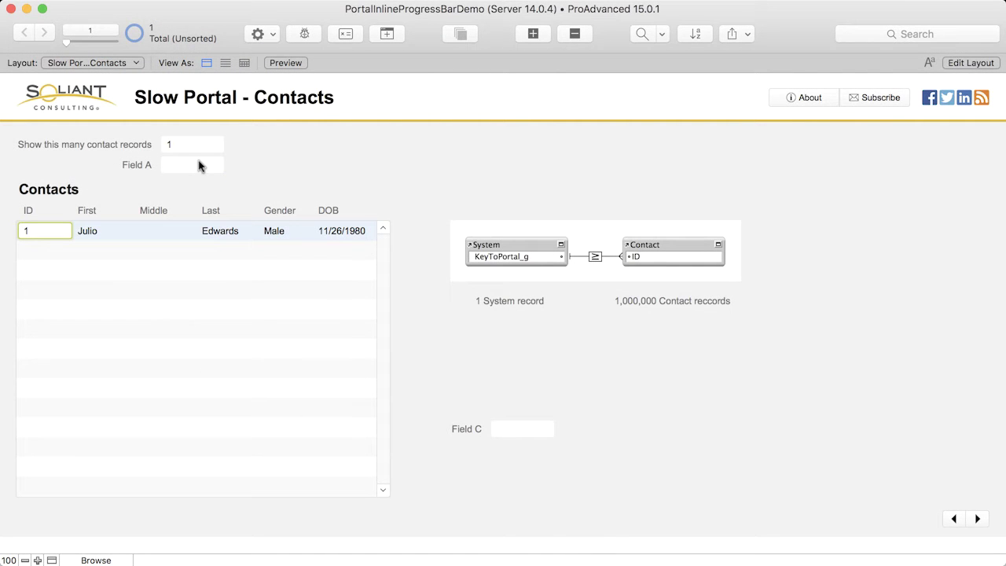
{"action": "key", "text": "Tab"}
{"action": "key", "text": "Tab"}
{"action": "key", "text": "Tab"}
{"action": "key", "text": "Tab"}
{"action": "key", "text": "Tab"}
{"action": "key", "text": "Tab"}
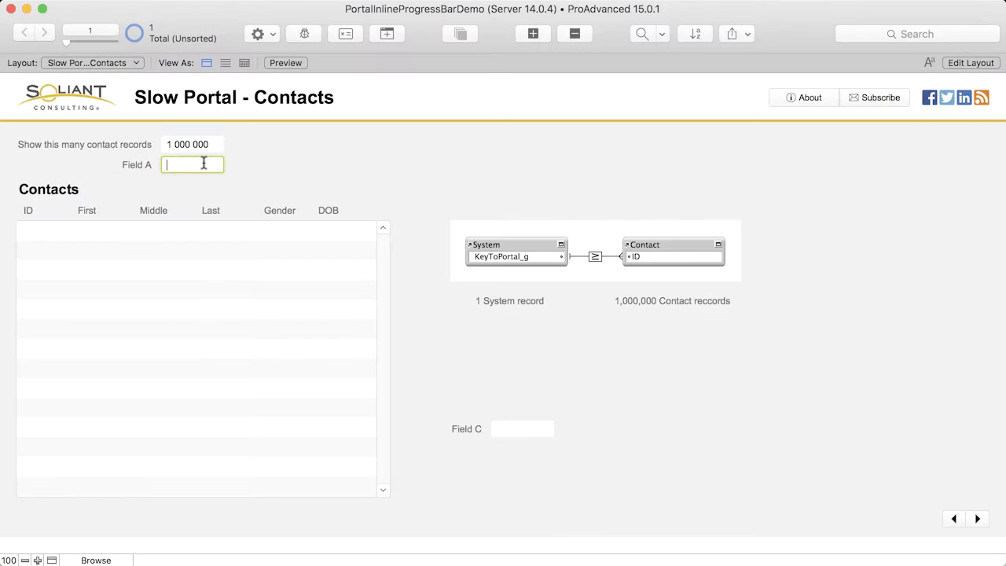
{"action": "key", "text": "Tab"}
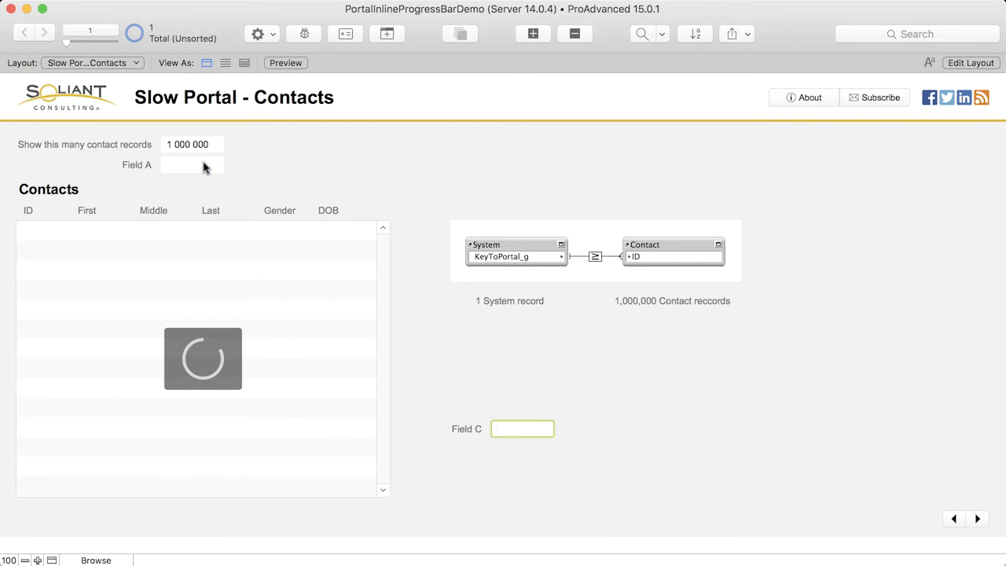
- Set the contact count to 1000000 again, then clear it
{"action": "left_click", "coordinate": [204, 147]}
{"action": "key", "text": "BackSpace"}
{"action": "type", "text": "1000000"}
{"action": "left_click", "coordinate": [263, 153]}
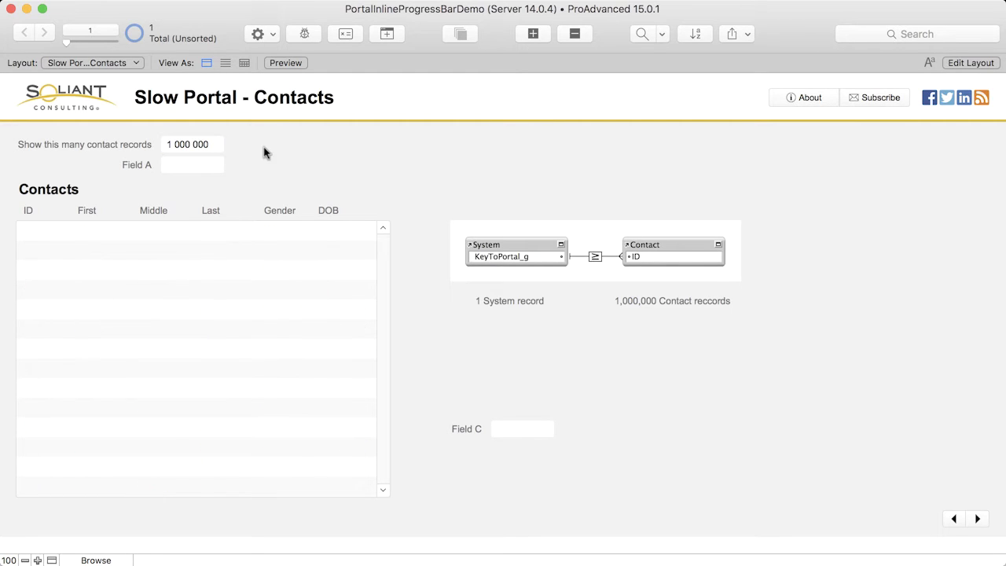
{"action": "left_click", "coordinate": [209, 145]}
{"action": "key", "text": "BackSpace"}
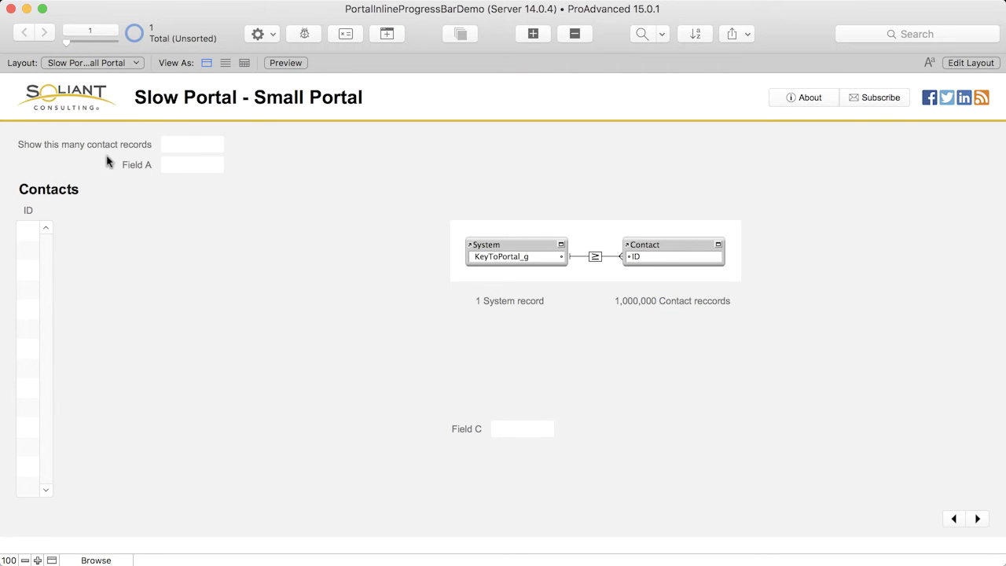
- Load 1000000 IDs into the small portal and type 23 in Field A while it loads
{"action": "left_click", "coordinate": [191, 147]}
{"action": "type", "text": "1000000"}
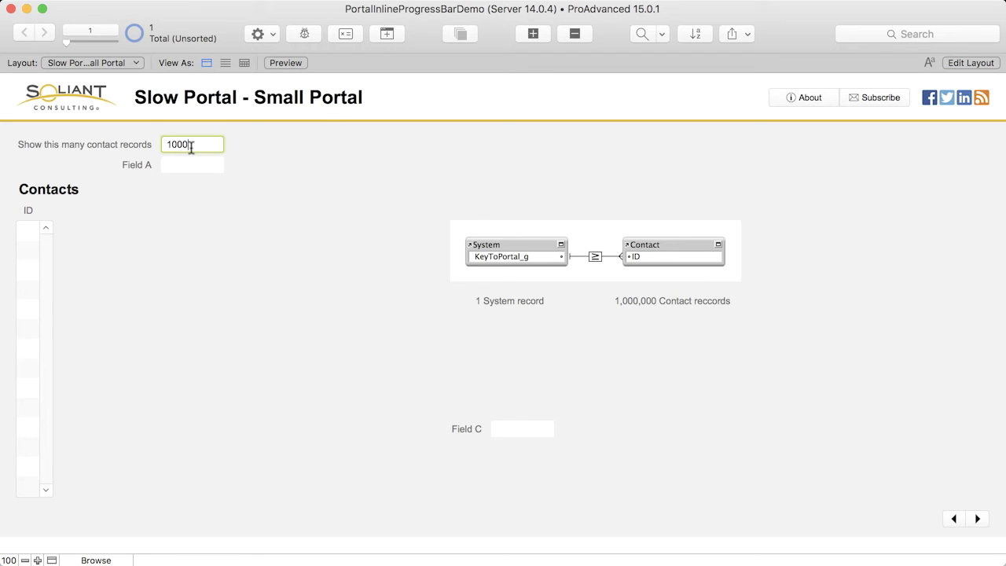
{"action": "left_click", "coordinate": [194, 206]}
{"action": "left_click", "coordinate": [191, 167]}
{"action": "type", "text": "23"}
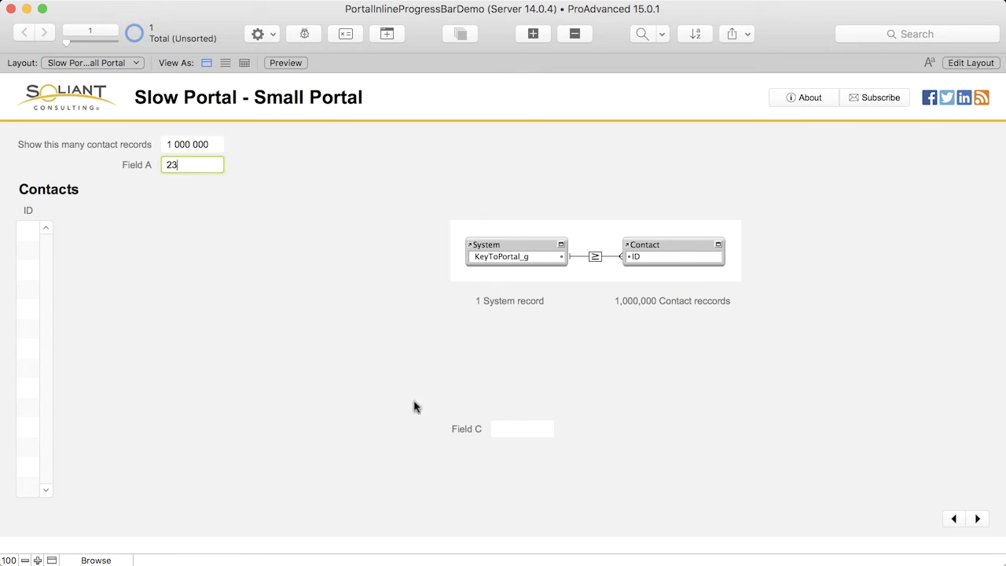
{"action": "left_click", "coordinate": [523, 429]}
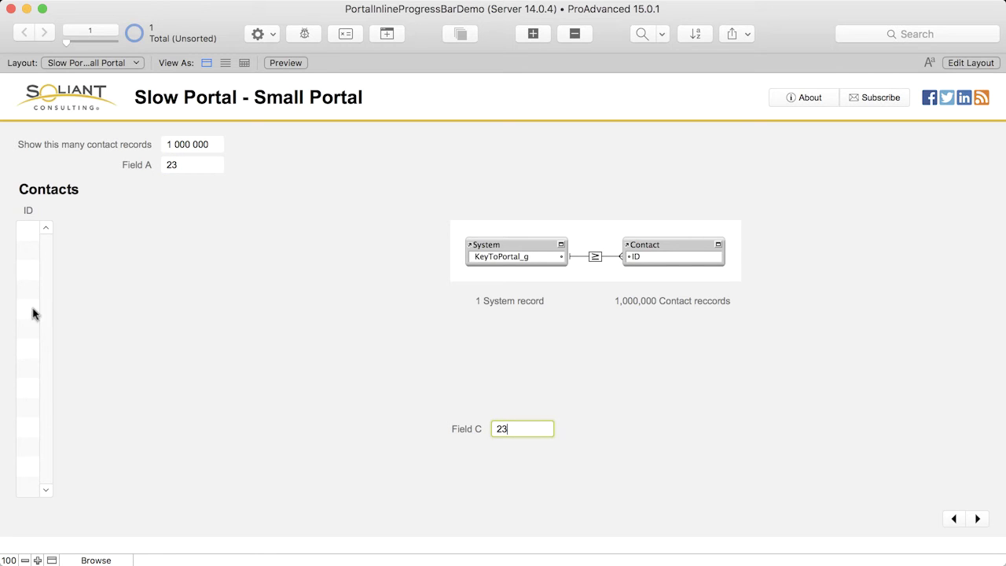
- Delete the values in Field A and Field C and commit
{"action": "left_click", "coordinate": [184, 166]}
{"action": "key", "text": "BackSpace"}
{"action": "left_click", "coordinate": [503, 424]}
{"action": "key", "text": "BackSpace"}
{"action": "left_click", "coordinate": [163, 320]}
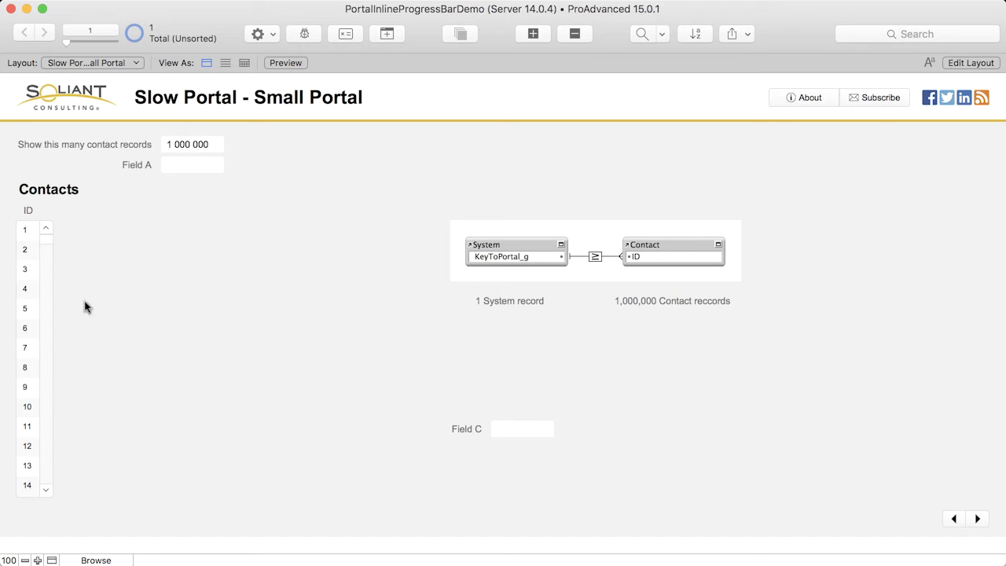
- Clear the contact count and go to the Two Slow Portals layout
{"action": "left_click", "coordinate": [208, 144]}
{"action": "key", "text": "BackSpace"}
{"action": "left_click", "coordinate": [542, 391]}
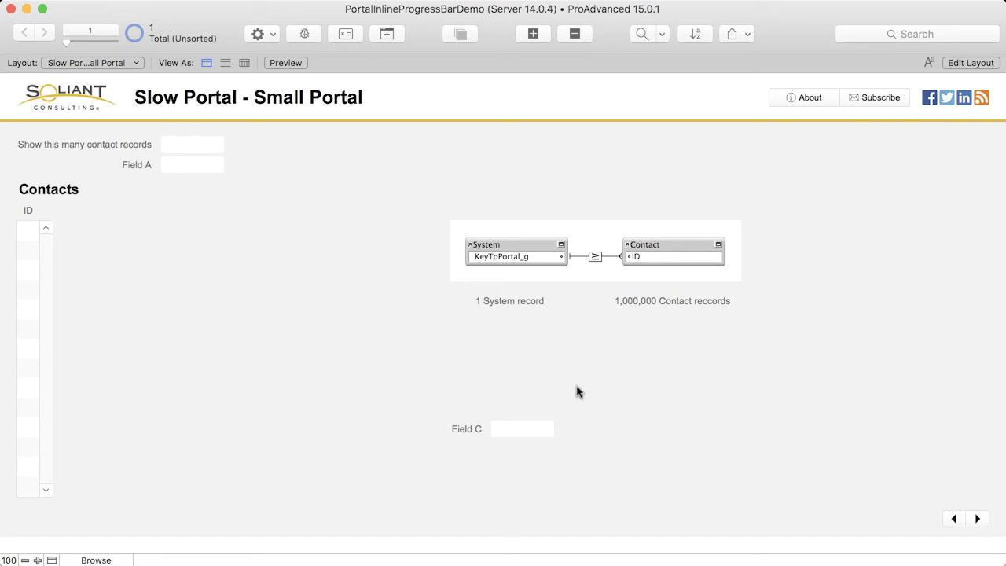
{"action": "left_click", "coordinate": [977, 518]}
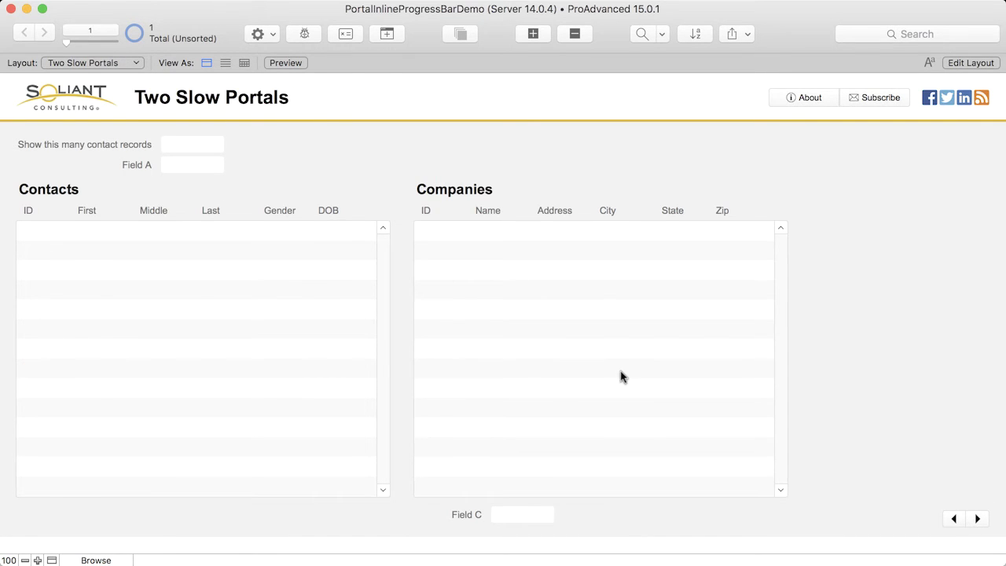
- Load 100000 records into both portals, clear the count, then switch to FileMaker 13
{"action": "left_click", "coordinate": [197, 144]}
{"action": "type", "text": "100000"}
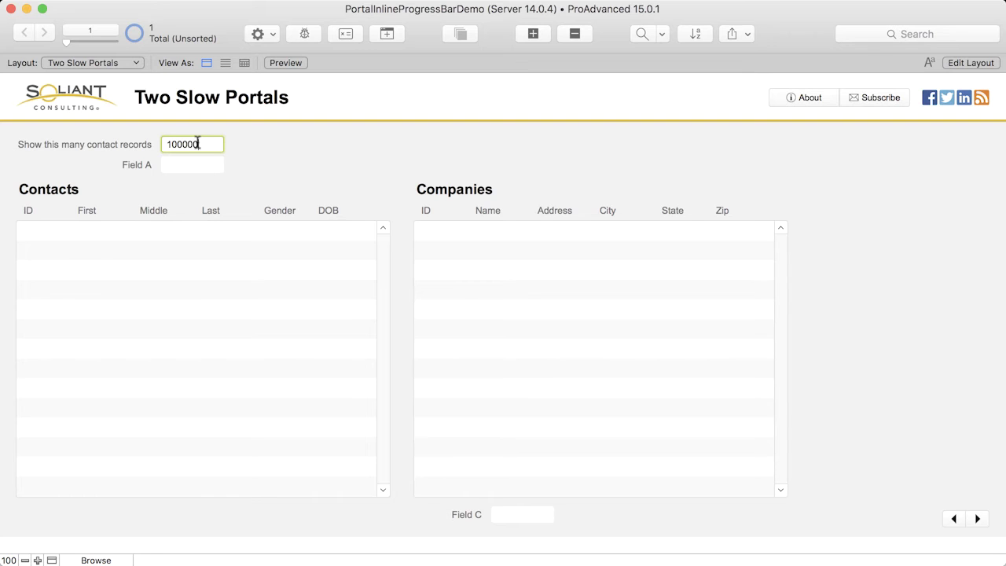
{"action": "left_click", "coordinate": [308, 151]}
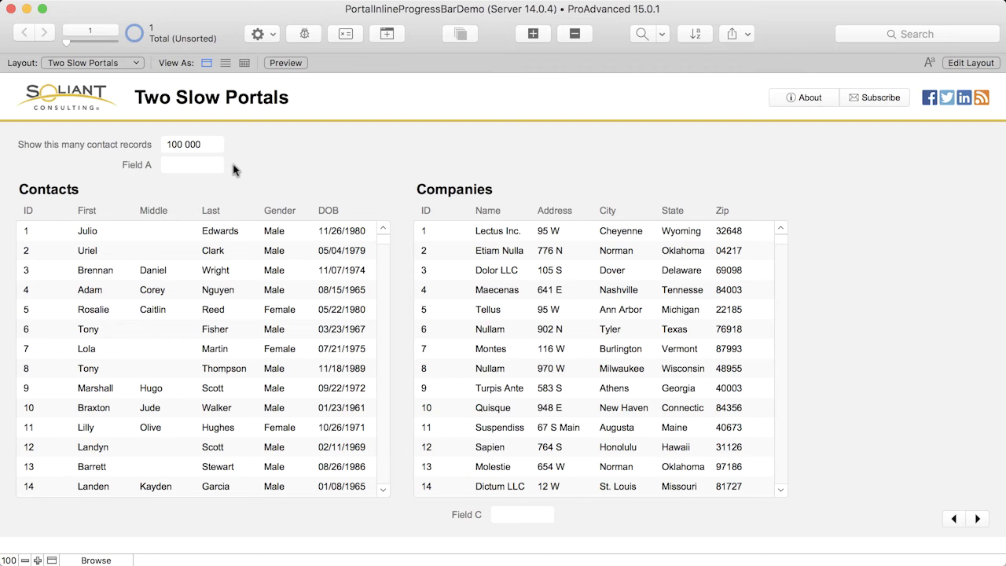
{"action": "left_click", "coordinate": [211, 144]}
{"action": "key", "text": "BackSpace"}
{"action": "left_click", "coordinate": [257, 146]}
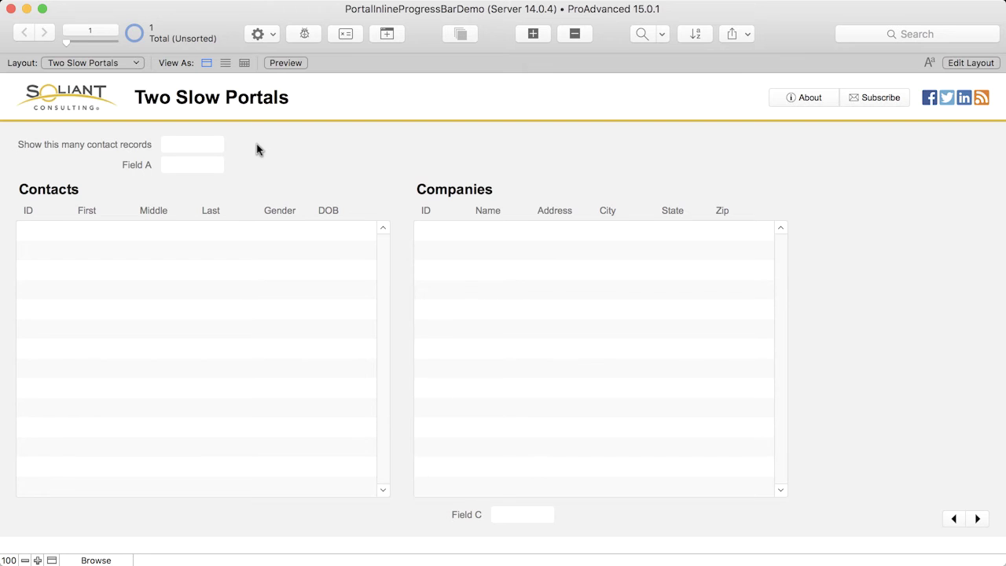
{"action": "key", "text": "super+Tab"}
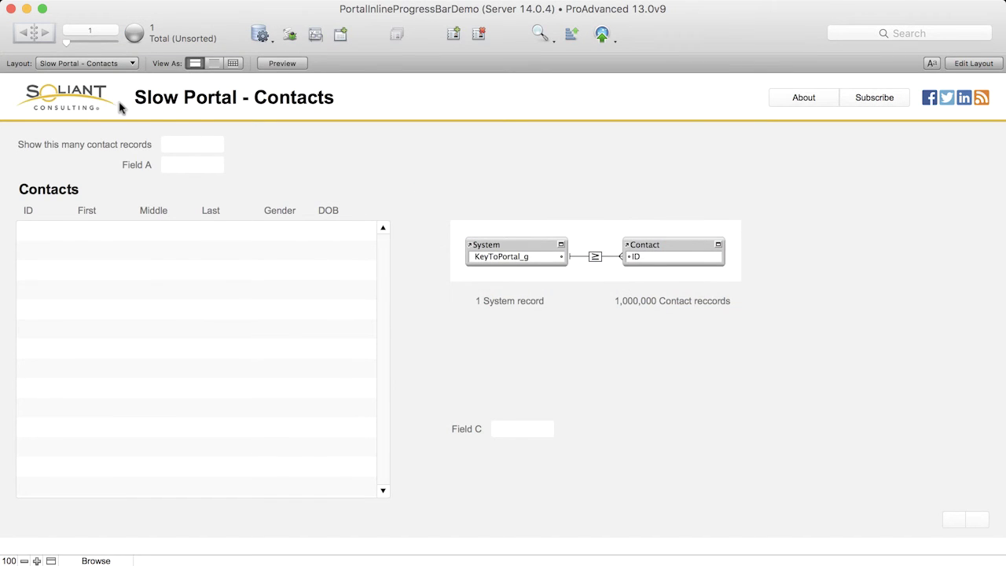
- Go to the Container layout's next attachment record and shrink the window to force a redraw
{"action": "left_click", "coordinate": [102, 65]}
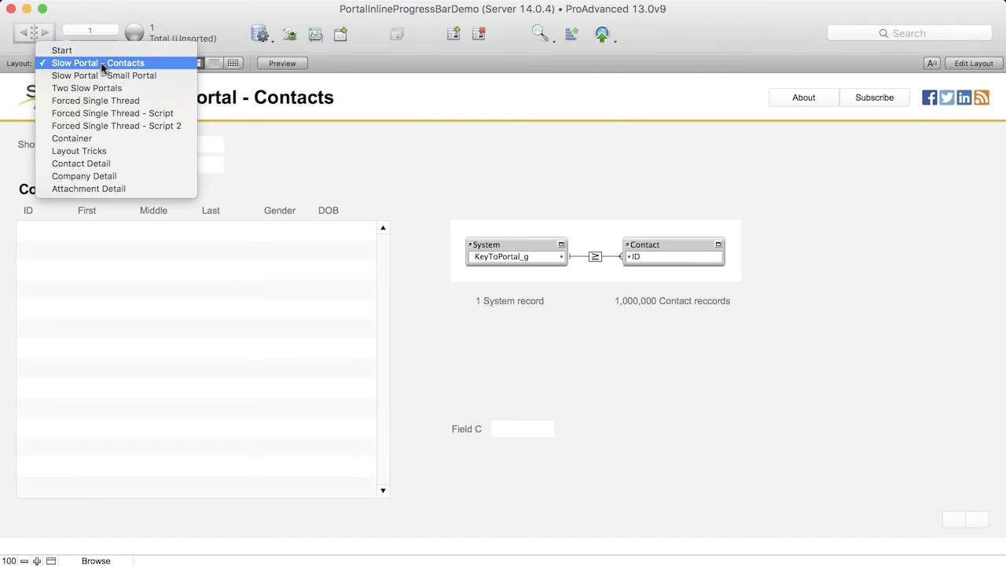
{"action": "left_click", "coordinate": [96, 139]}
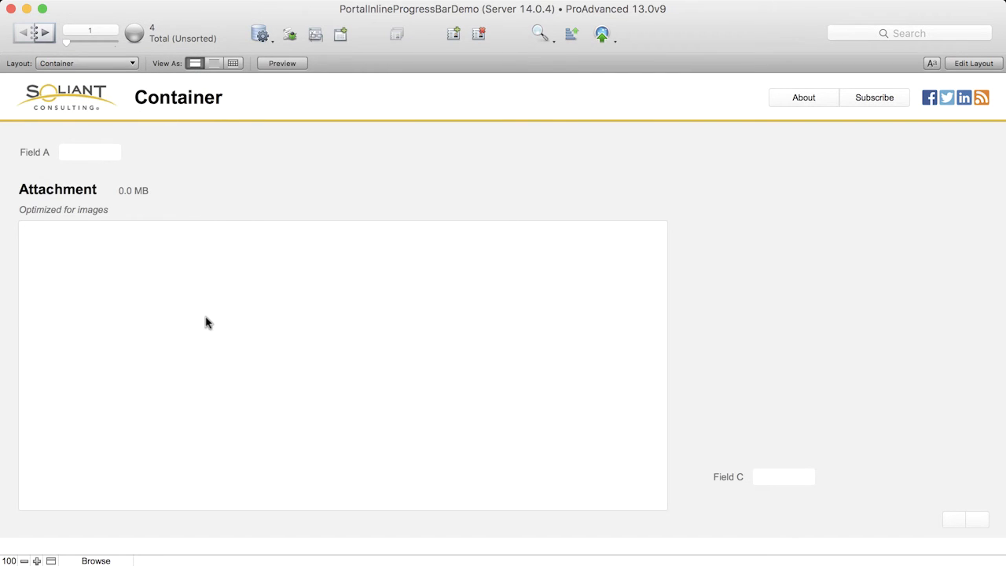
{"action": "key", "text": "ctrl+Down"}
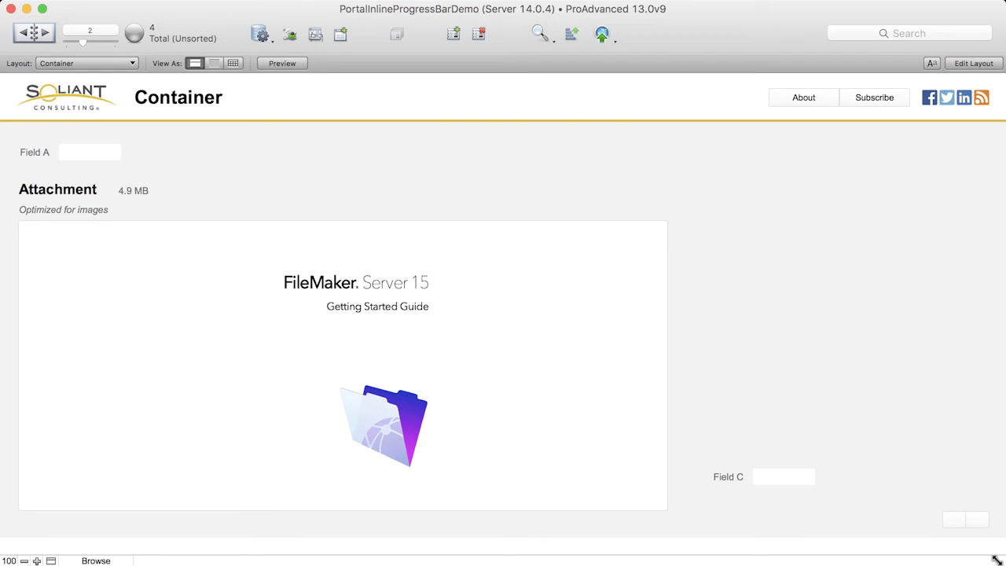
{"action": "left_click_drag", "start_coordinate": [996, 559], "coordinate": [820, 463]}
- Step to records 3 and 4, including the 82.9 MB attachment, then go to Forced Single Thread
{"action": "left_click", "coordinate": [49, 42]}
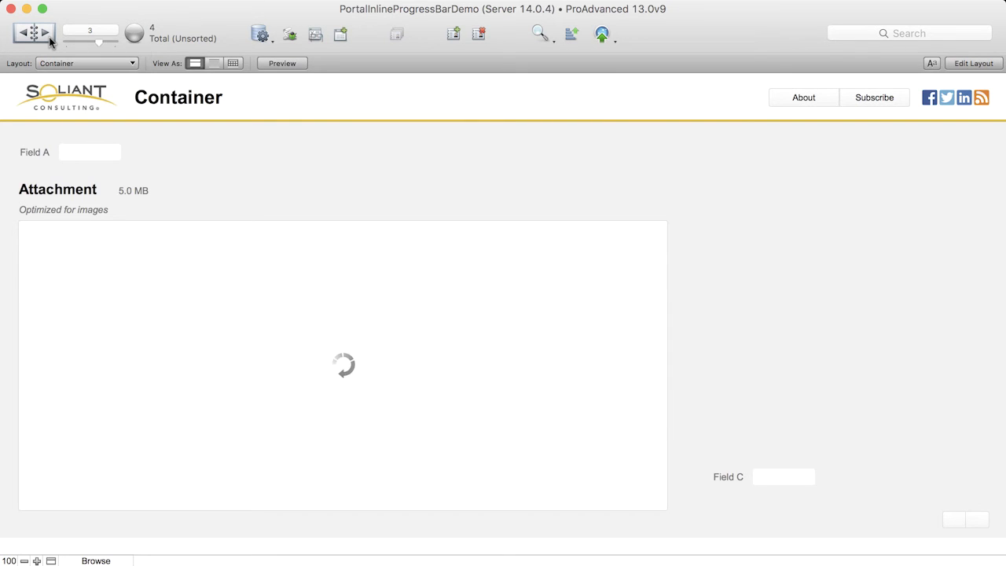
{"action": "left_click", "coordinate": [50, 41]}
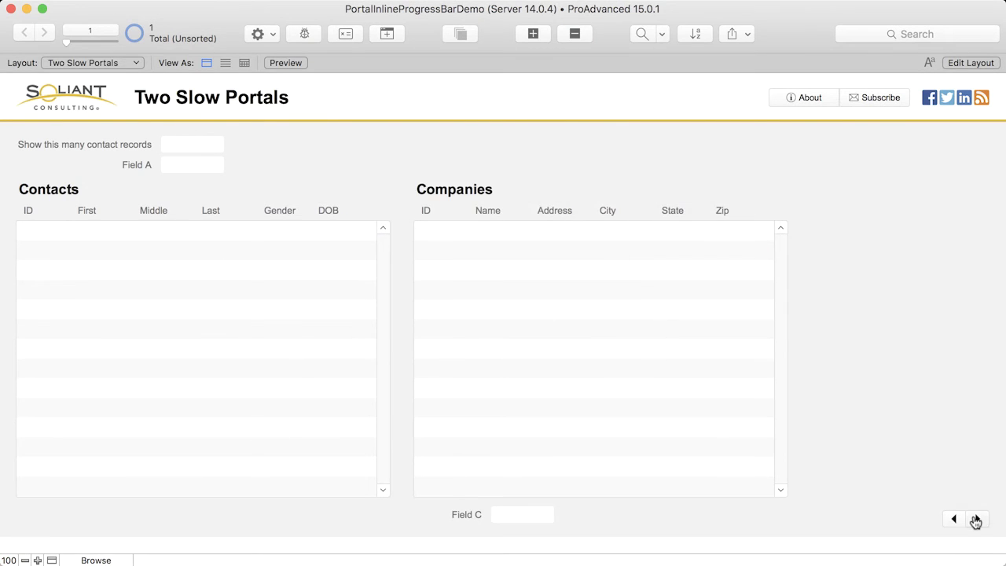
{"action": "left_click", "coordinate": [975, 520]}
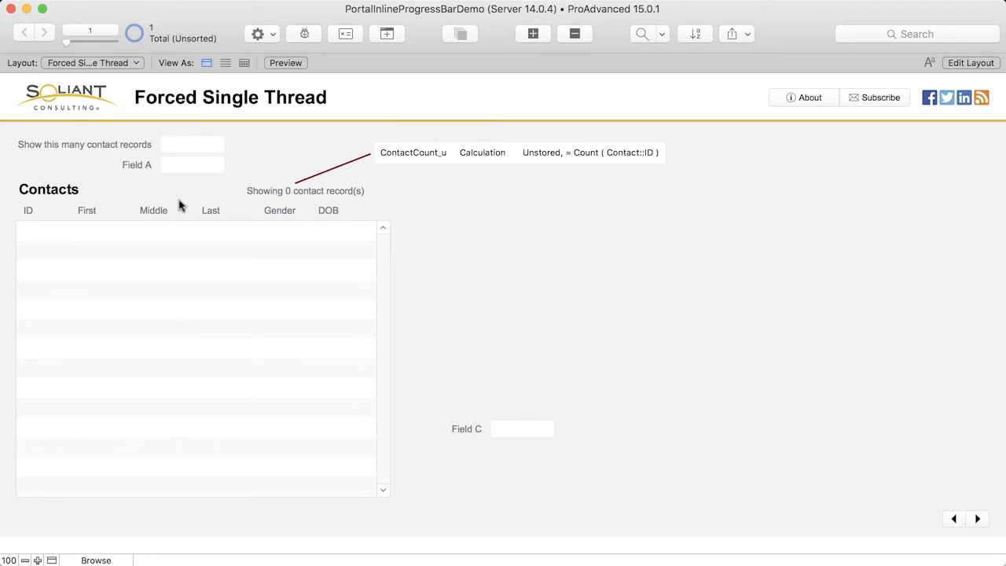
- Load 1000000 contacts into the portal, clear the count, and go to Forced Single Thread - Script
{"action": "left_click", "coordinate": [199, 141]}
{"action": "type", "text": "1000000"}
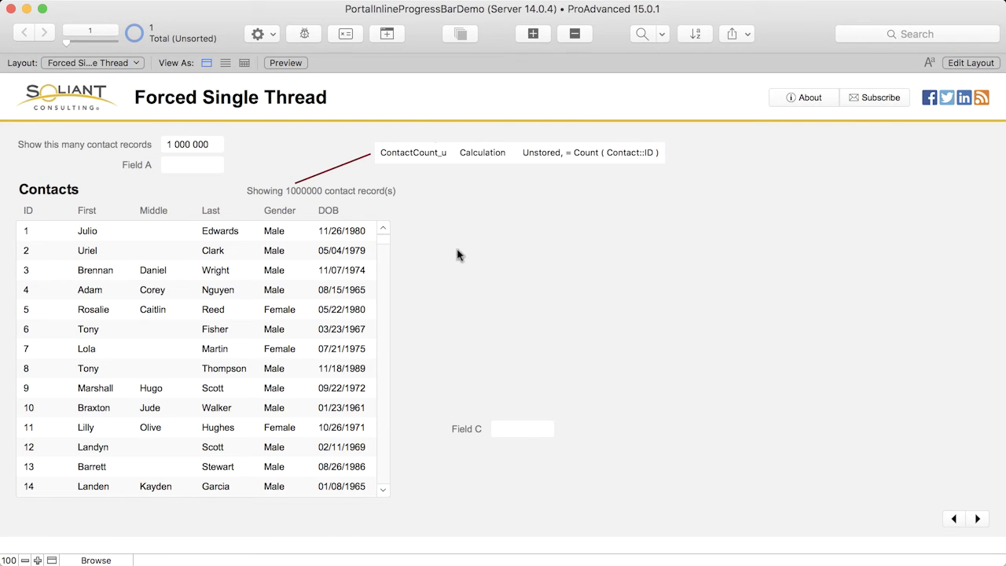
{"action": "left_click", "coordinate": [202, 143]}
{"action": "key", "text": "BackSpace"}
{"action": "left_click", "coordinate": [304, 157]}
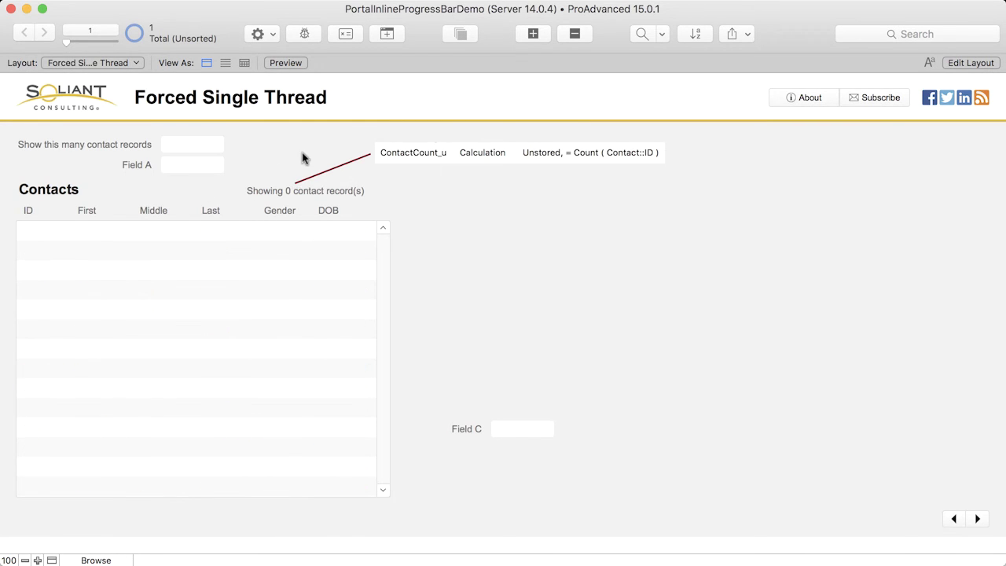
{"action": "left_click", "coordinate": [977, 518]}
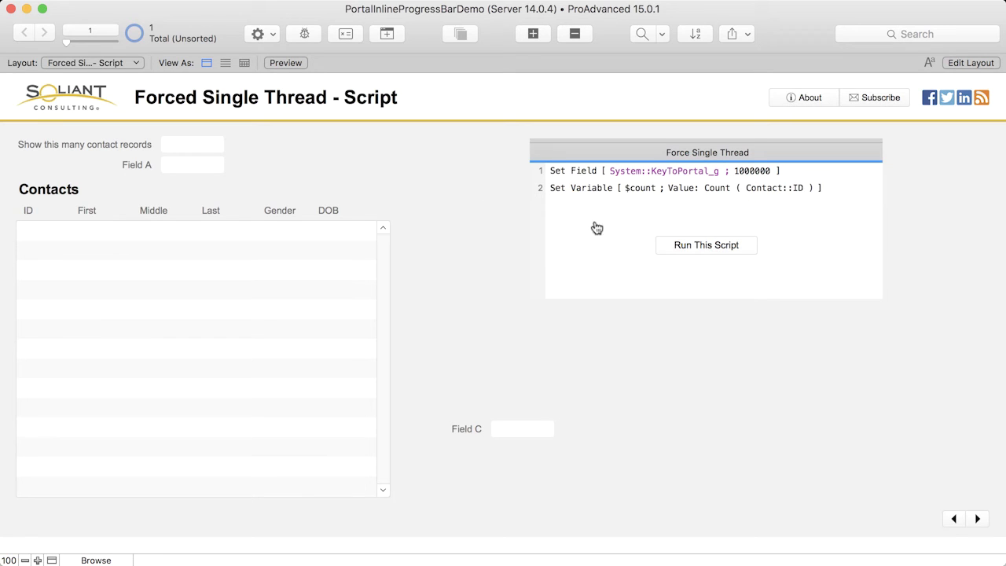
- Run the single-thread script, try cancelling its find, and go to Script 2
{"action": "left_click", "coordinate": [188, 144]}
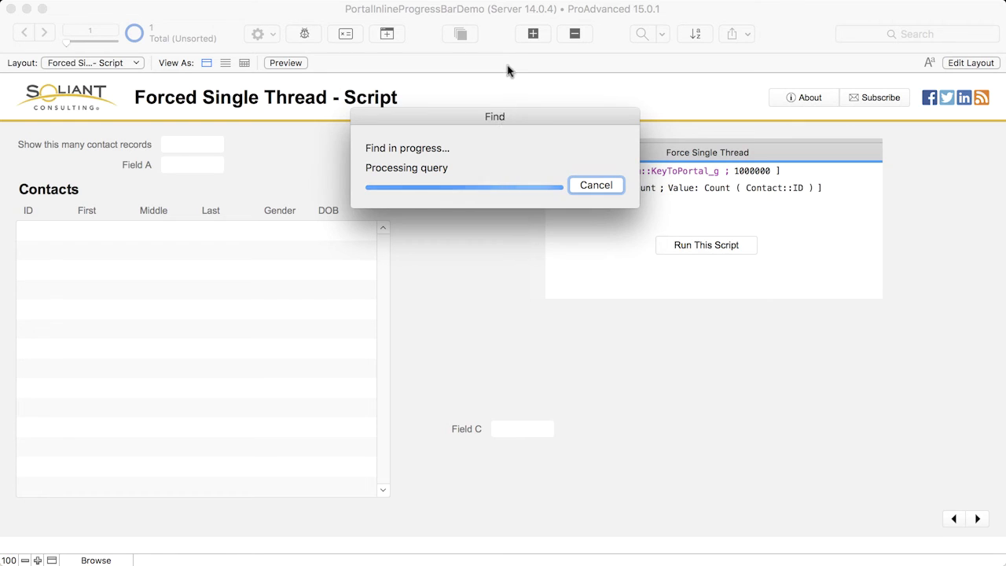
{"action": "key", "text": "super+period"}
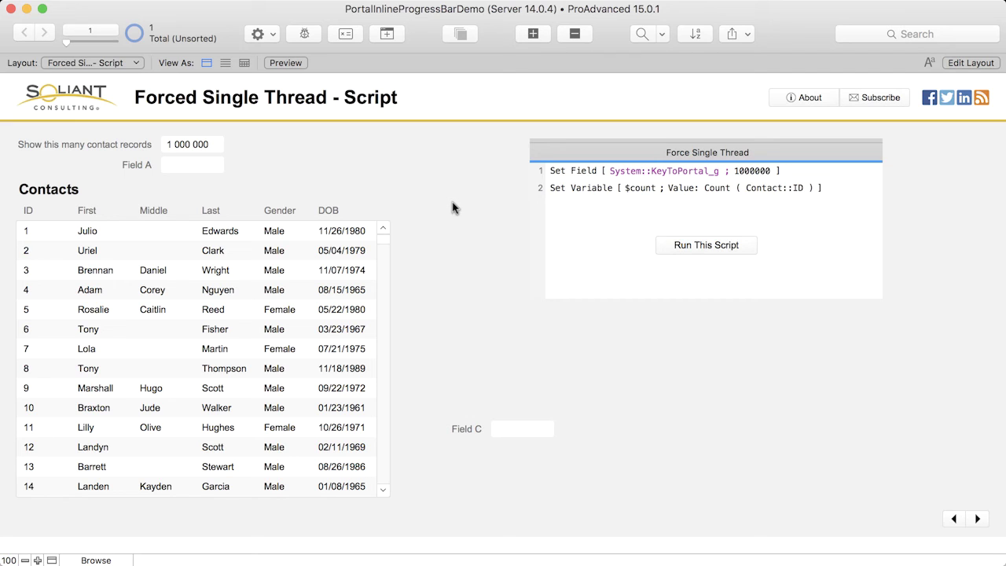
{"action": "left_click", "coordinate": [977, 518]}
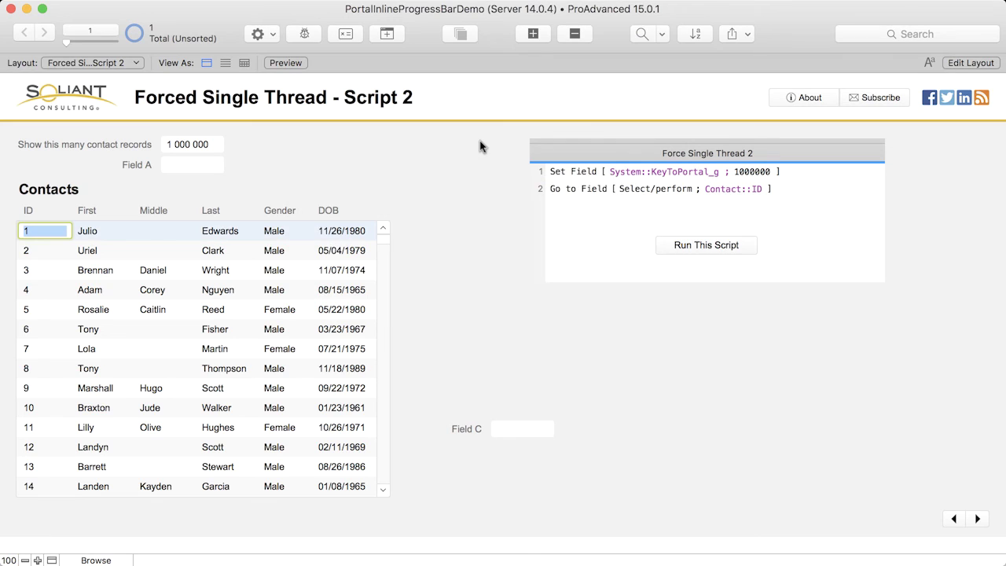
- Clear the one-million contact count and advance two layouts to Layout Tricks
{"action": "left_click", "coordinate": [200, 148]}
{"action": "key", "text": "Delete"}
{"action": "left_click", "coordinate": [866, 424]}
{"action": "left_click", "coordinate": [977, 519]}
{"action": "left_click", "coordinate": [978, 521]}
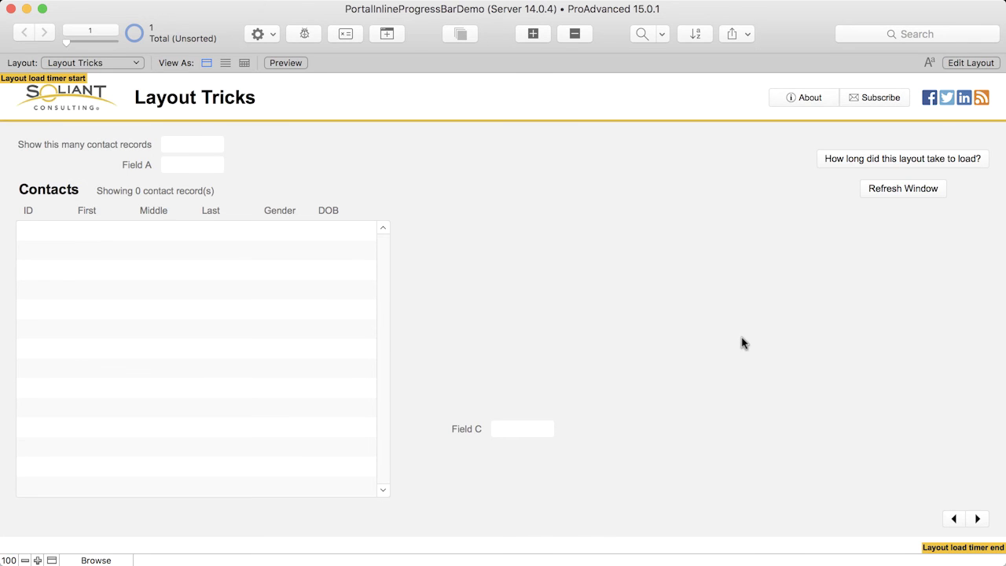
- Switch to the FileMaker 13 window and open the Layout Tricks layout in Layout mode
{"action": "key", "text": "super+Tab"}
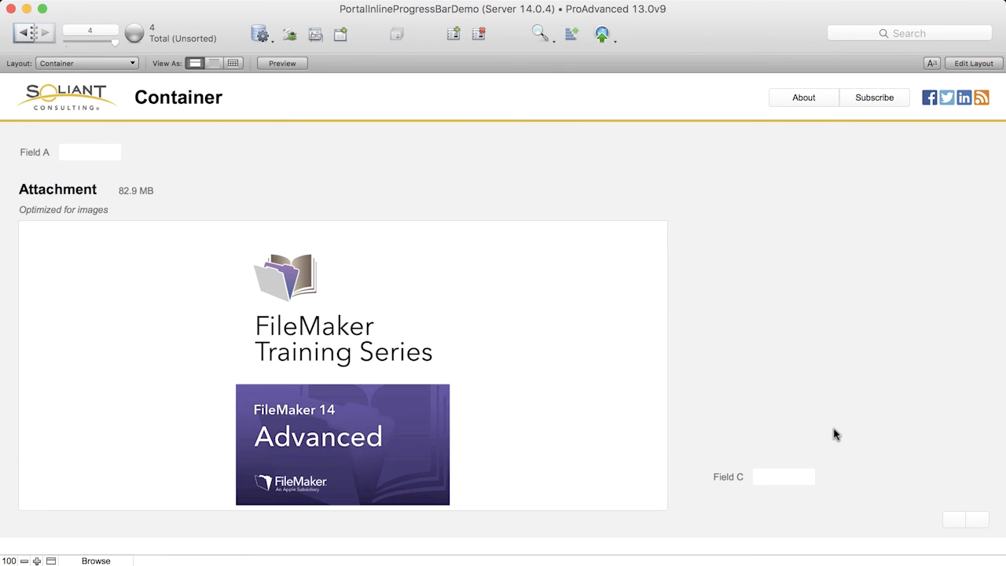
{"action": "left_click", "coordinate": [977, 520]}
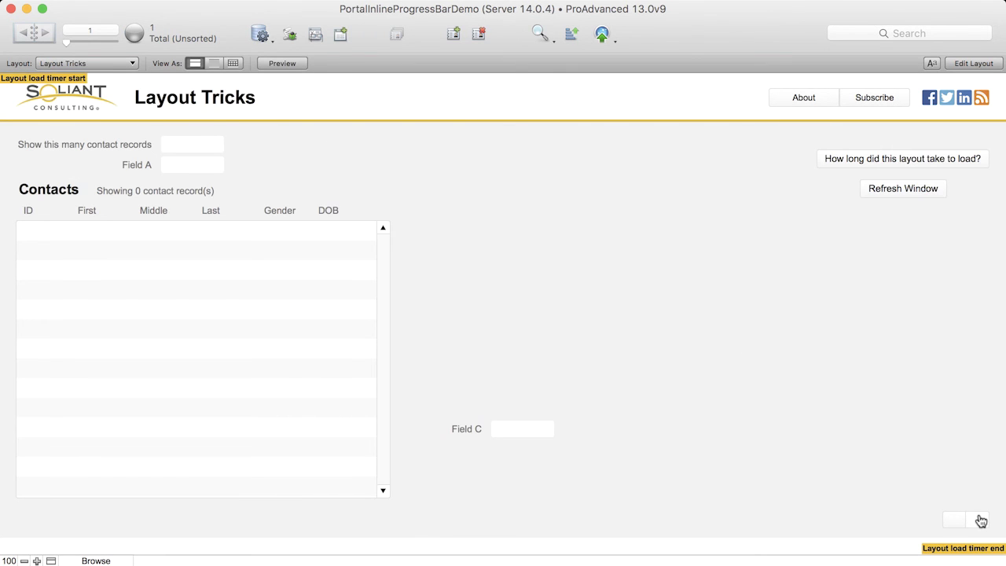
{"action": "left_click", "coordinate": [973, 65]}
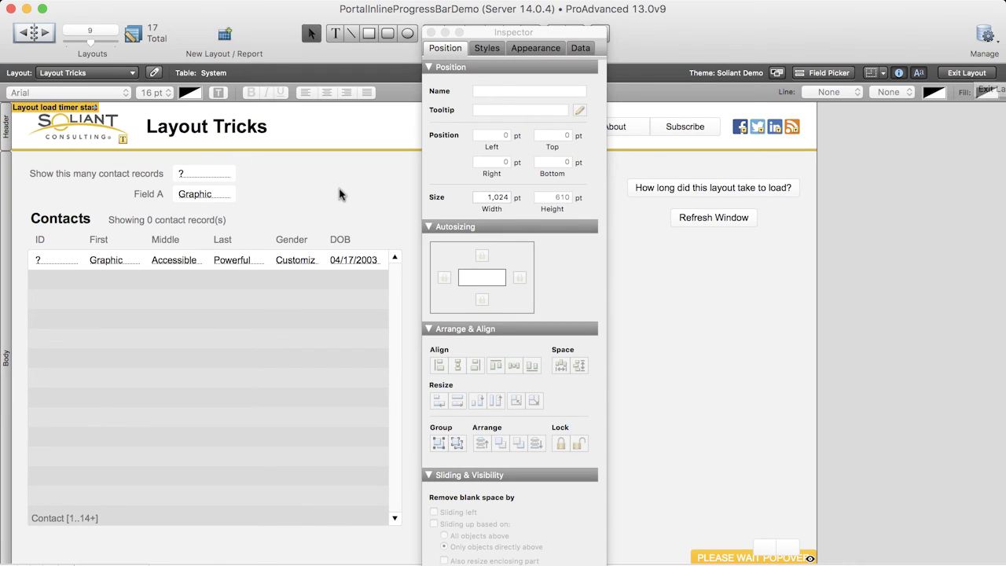
- Inspect Field A's hide-object condition and tooltip calculation without changing them
{"action": "left_click", "coordinate": [229, 193]}
{"action": "left_click", "coordinate": [581, 49]}
{"action": "left_click", "coordinate": [580, 279]}
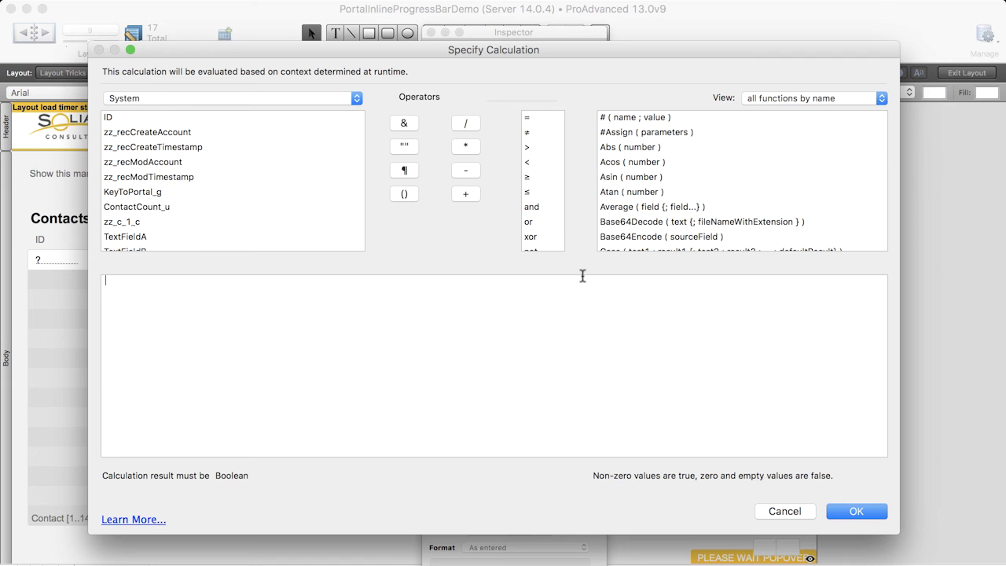
{"action": "key", "text": "Escape"}
{"action": "left_click", "coordinate": [450, 48]}
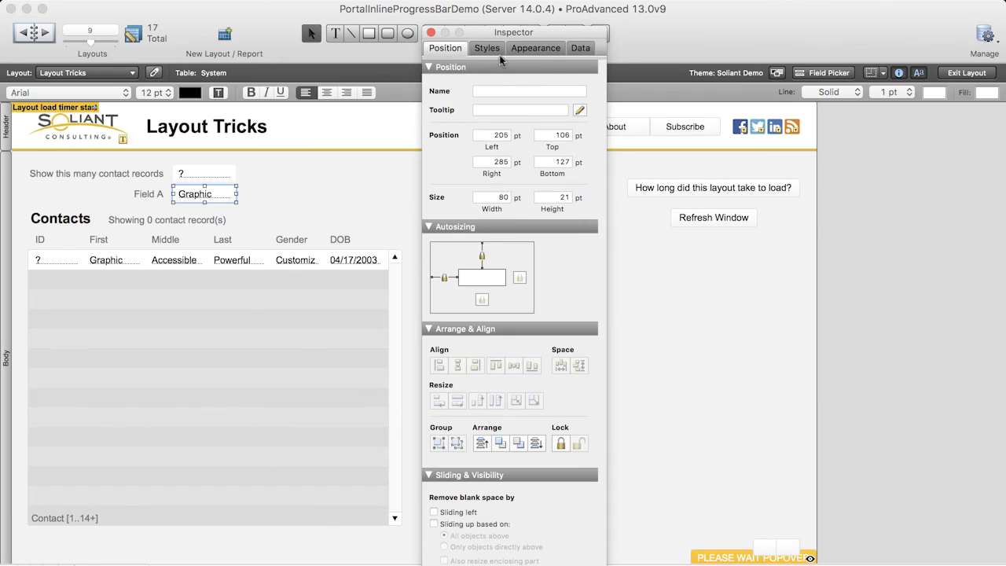
{"action": "left_click", "coordinate": [581, 111]}
{"action": "key", "text": "Escape"}
- Review Field A's conditional formatting and the timer start label's arrange options, changing nothing
{"action": "right_click", "coordinate": [213, 195]}
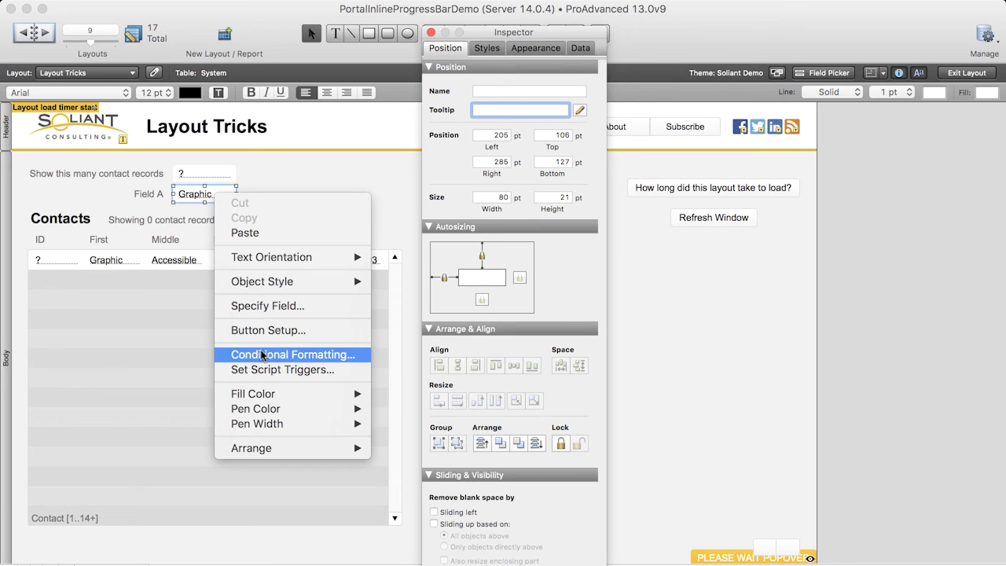
{"action": "left_click", "coordinate": [262, 355]}
{"action": "left_click", "coordinate": [859, 464]}
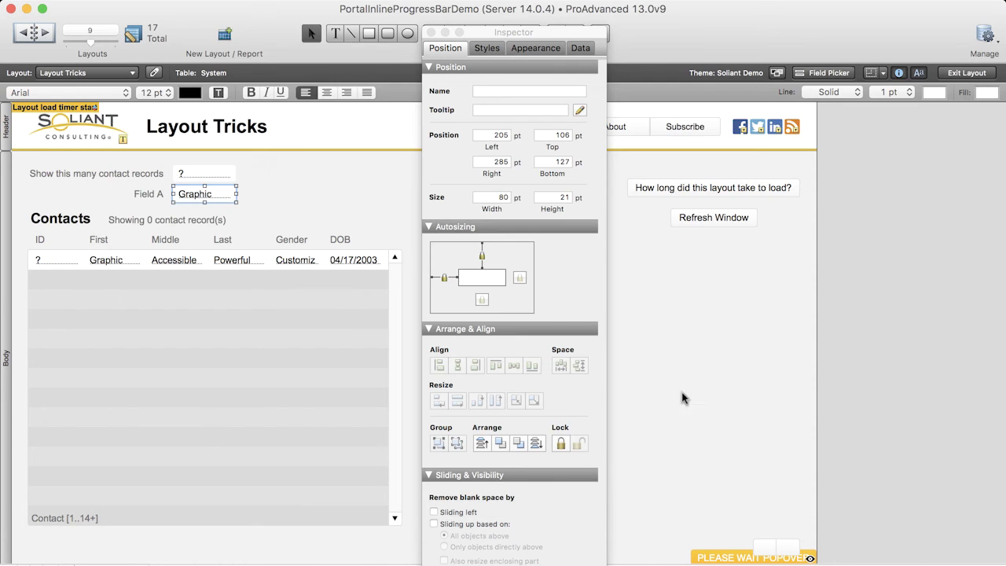
{"action": "right_click", "coordinate": [21, 113]}
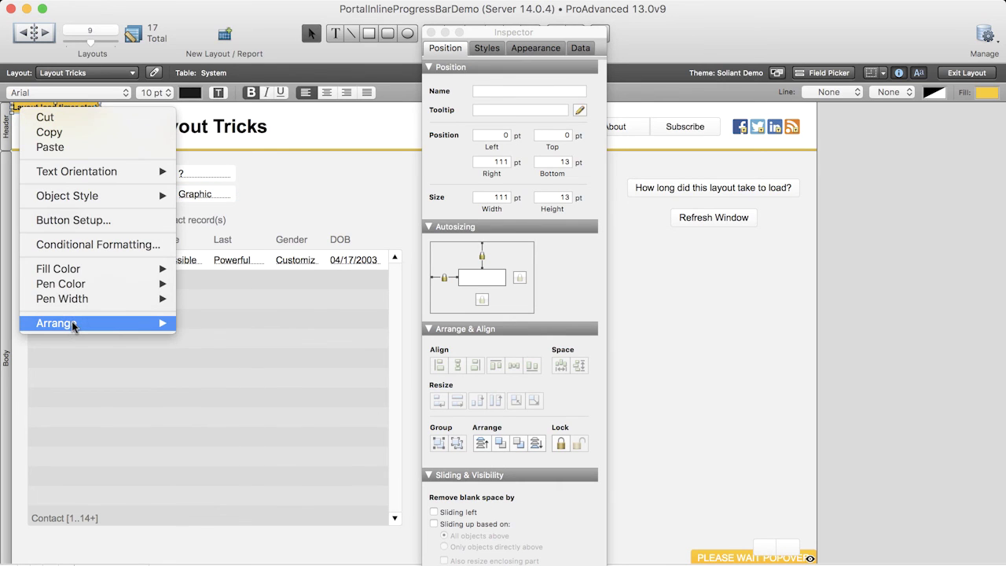
{"action": "mouse_move", "coordinate": [73, 325]}
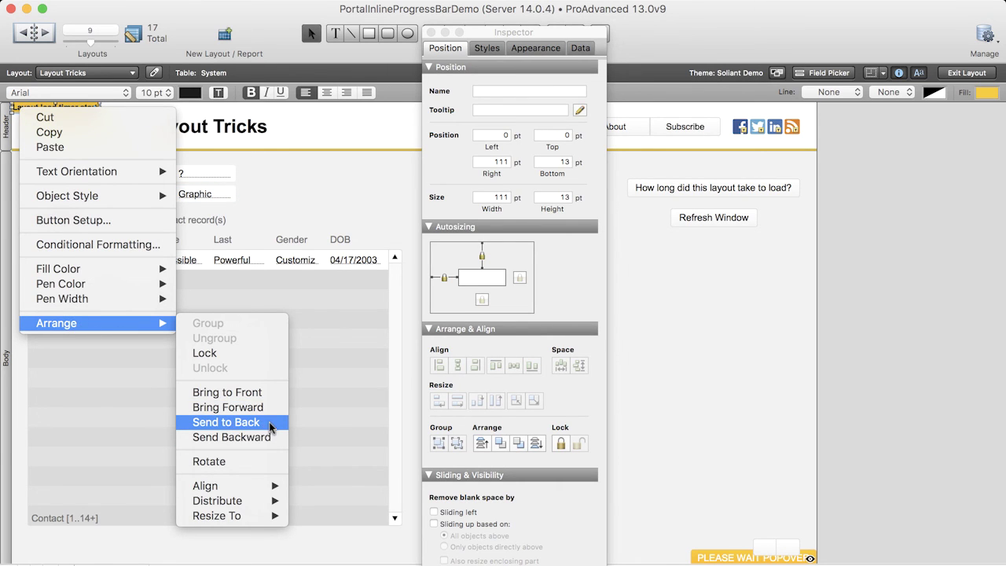
{"action": "left_click", "coordinate": [410, 198]}
{"action": "scroll", "coordinate": [763, 359], "scroll_direction": "down", "scroll_amount": 1}
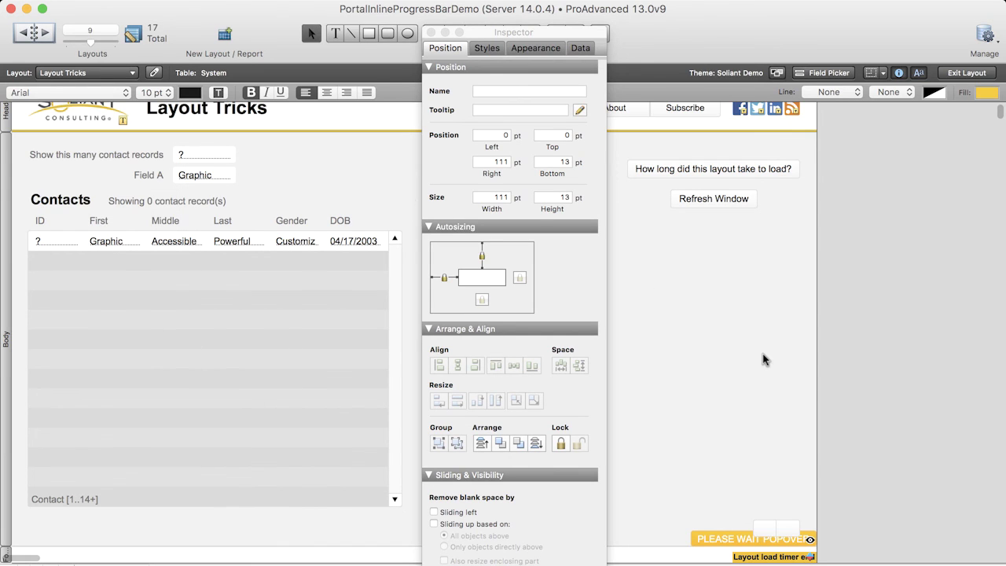
- Review the timer start label's formula using CurrentTimeUTCMilliseconds and $$LAYOUT_LOAD_START
{"action": "left_click", "coordinate": [764, 557]}
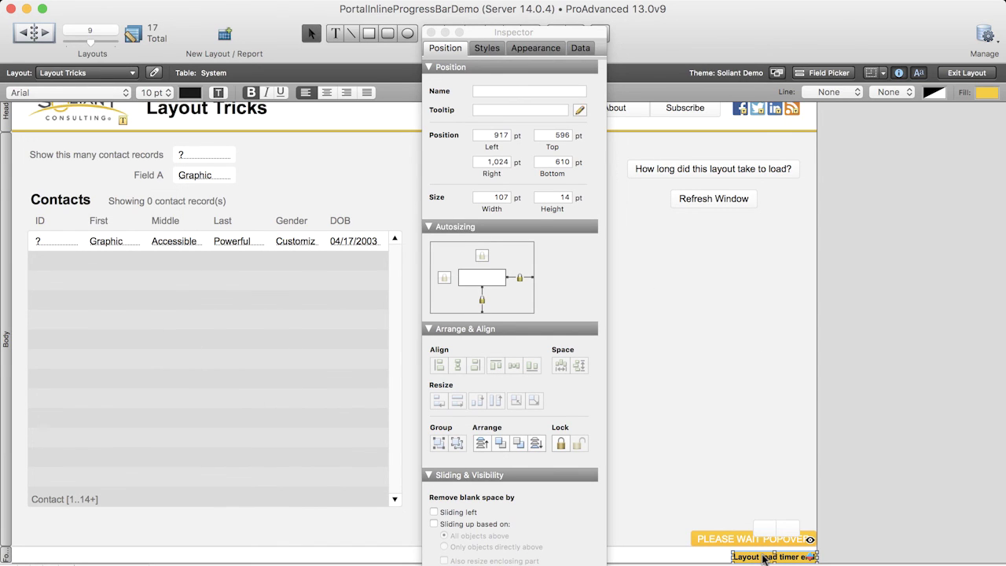
{"action": "key", "text": "Tab"}
{"action": "right_click", "coordinate": [23, 104]}
{"action": "left_click", "coordinate": [101, 240]}
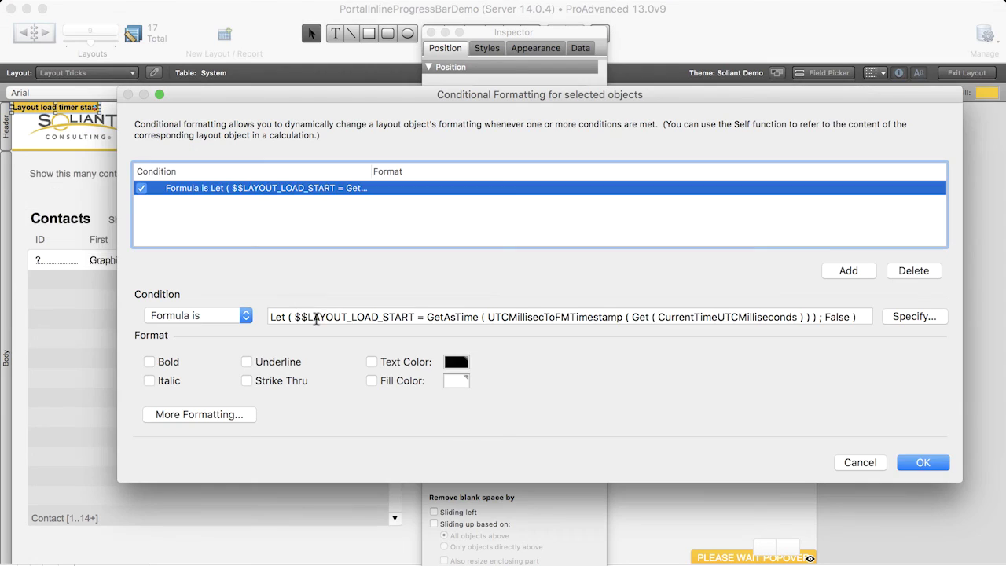
{"action": "double_click", "coordinate": [692, 317]}
{"action": "left_click", "coordinate": [279, 315]}
{"action": "double_click", "coordinate": [297, 316]}
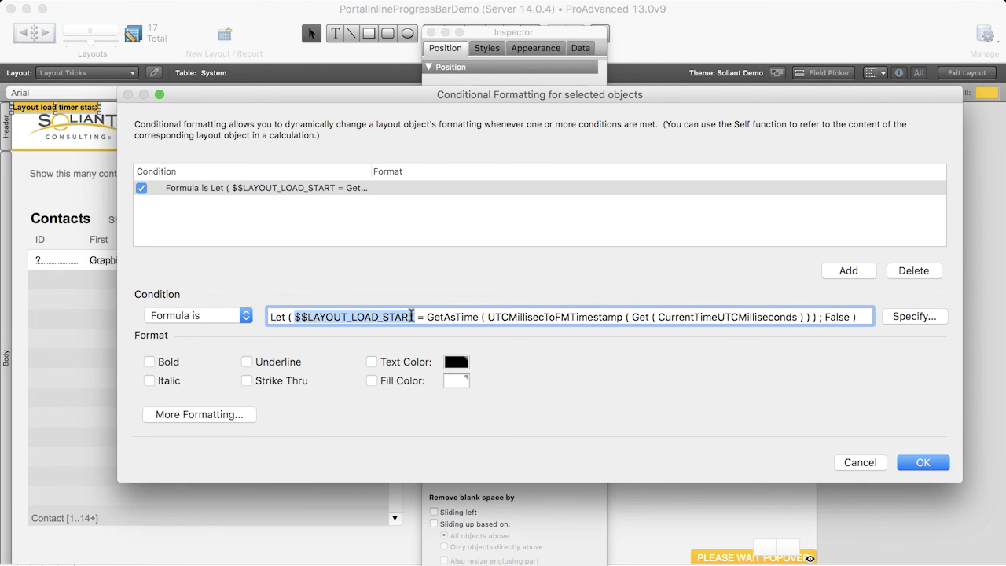
{"action": "left_click", "coordinate": [841, 464]}
- Review the timer end object's load-stop calculation, then return to Browse mode and show the .009-second load time
{"action": "left_click", "coordinate": [767, 555]}
{"action": "right_click", "coordinate": [766, 555]}
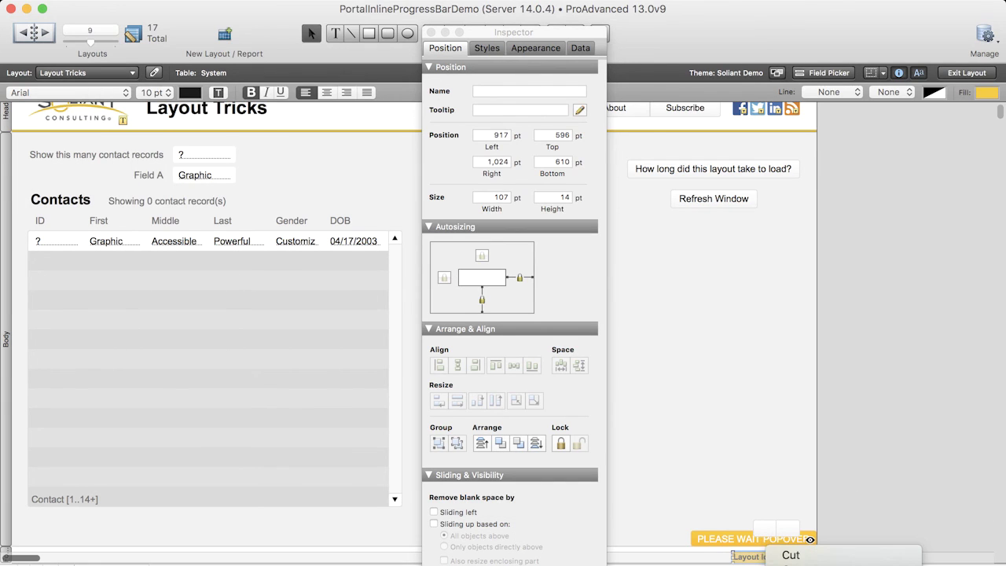
{"action": "left_click", "coordinate": [844, 565]}
{"action": "left_click", "coordinate": [896, 314]}
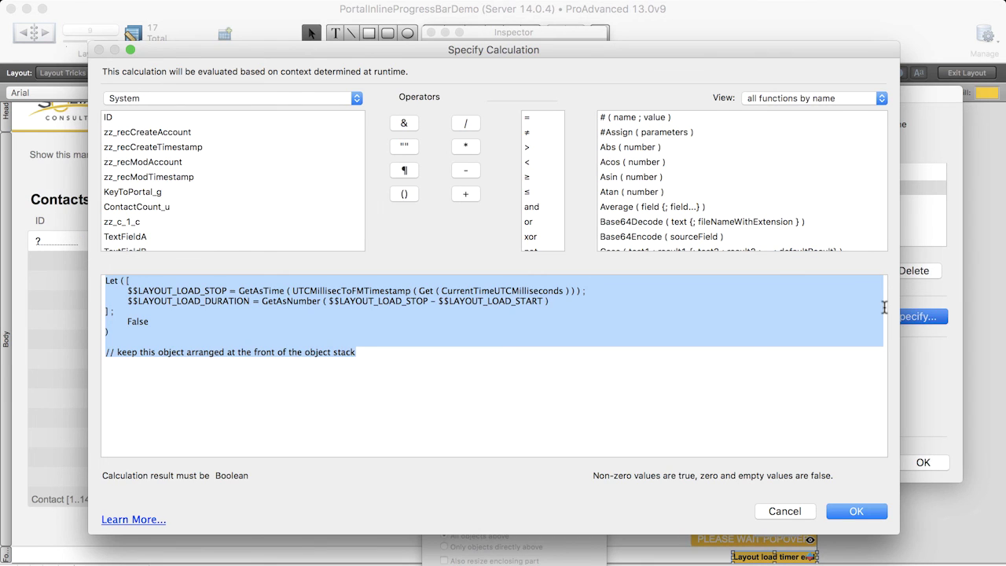
{"action": "left_click", "coordinate": [856, 511]}
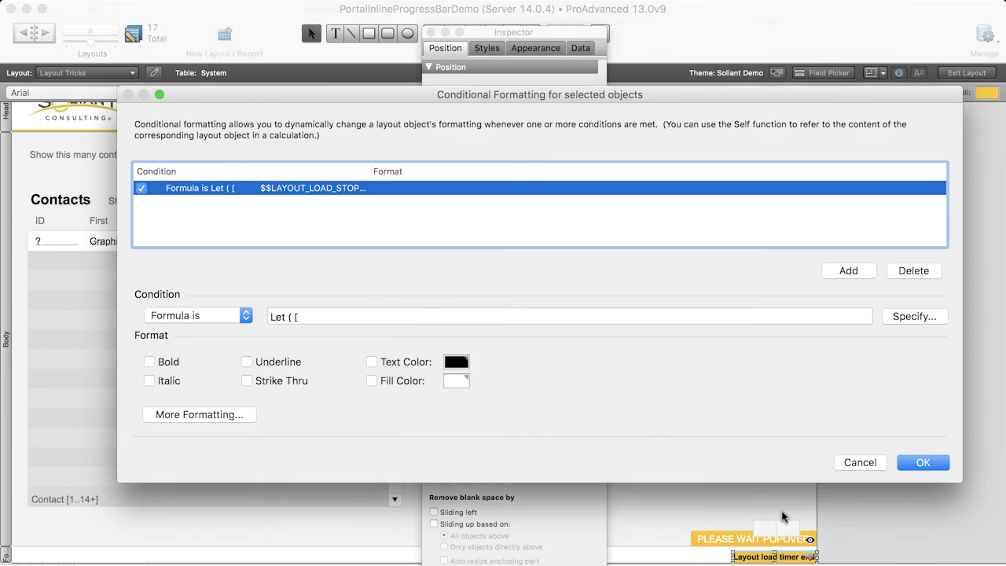
{"action": "left_click", "coordinate": [916, 463]}
{"action": "left_click", "coordinate": [967, 72]}
{"action": "left_click", "coordinate": [886, 160]}
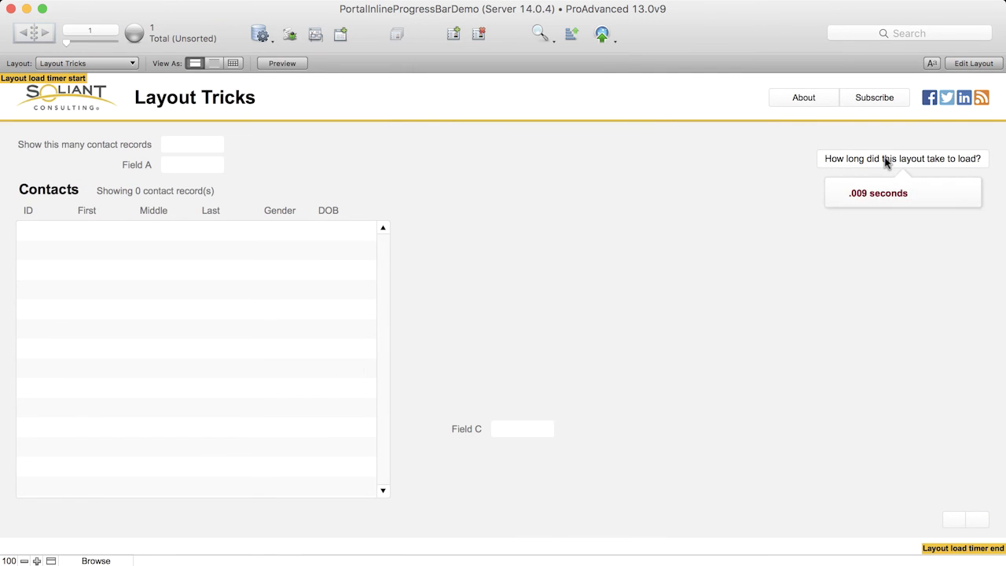